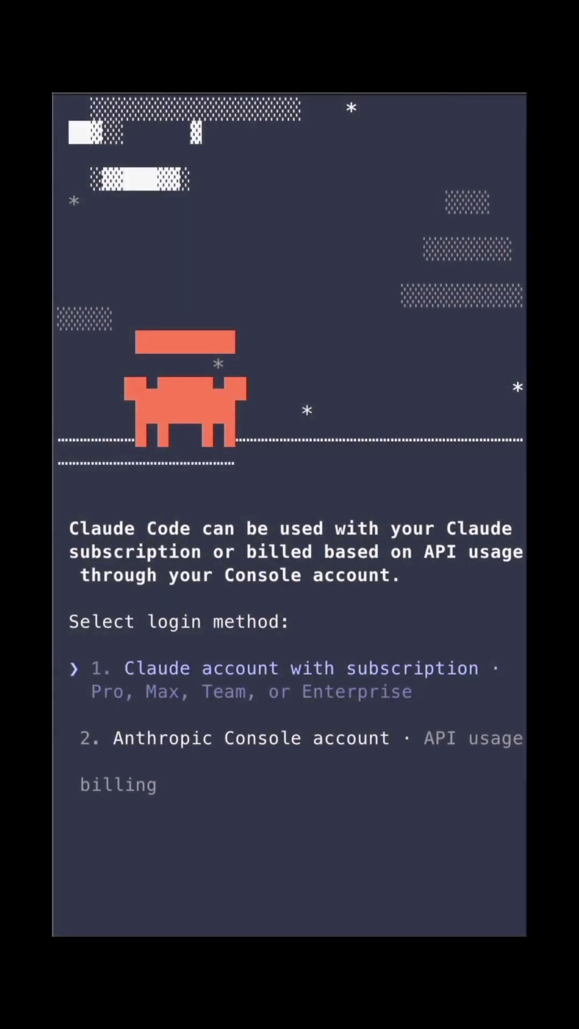
- Log in with the subscription account and request a React todo app with add, delete and mark-done
key(Return)
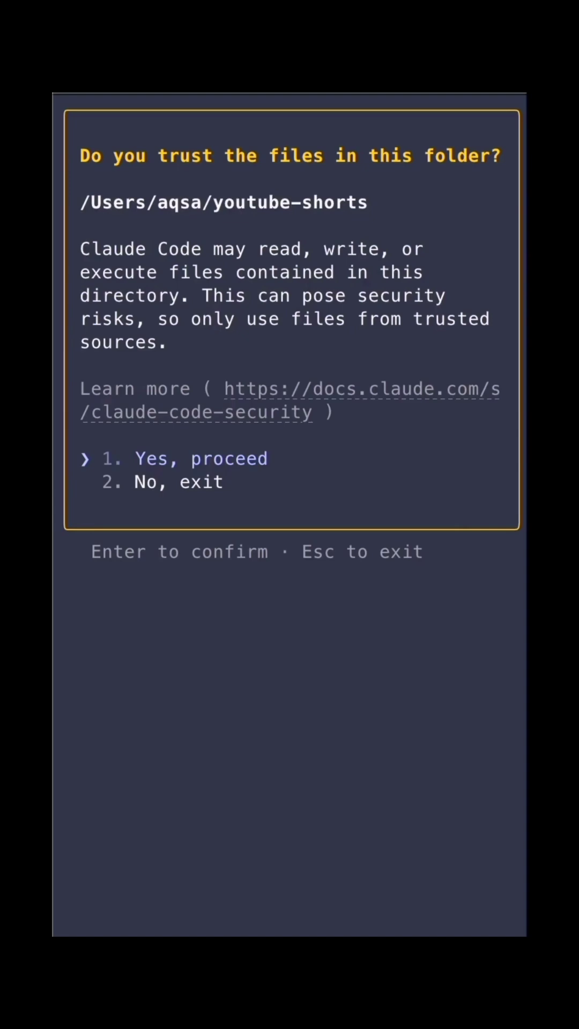
text(create a react )
text(todo ap)
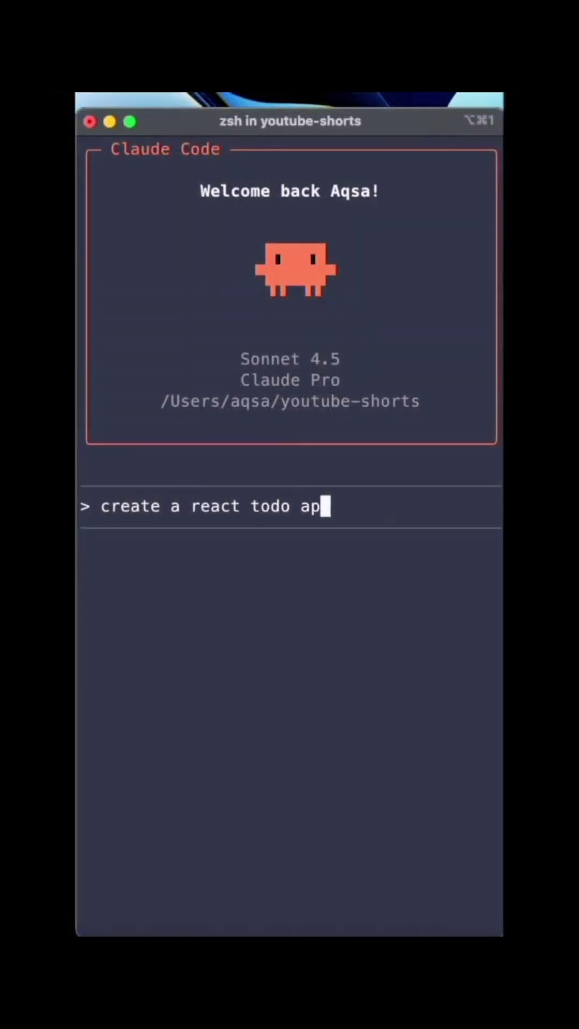
text(p with add, delete, list and mar)
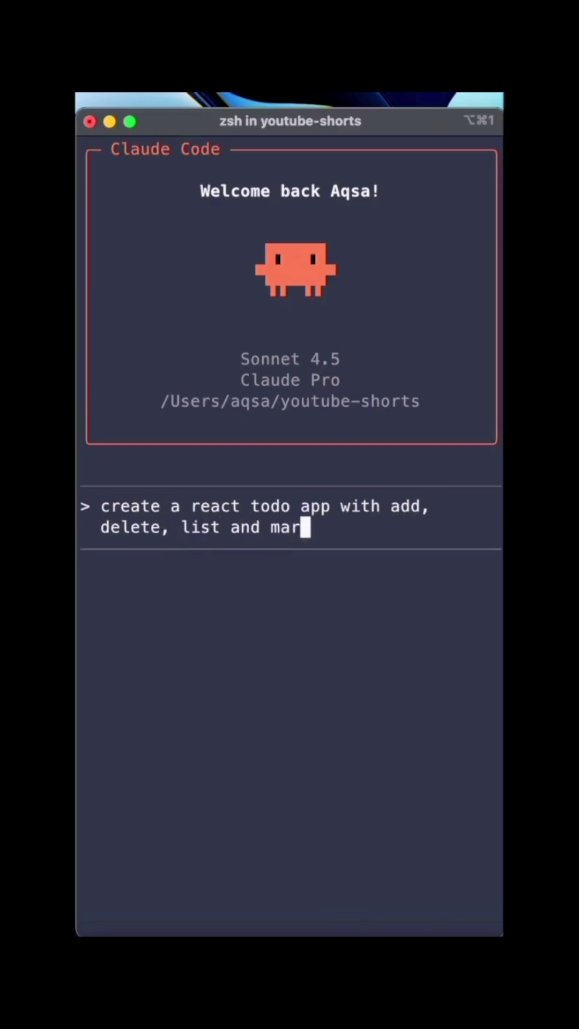
text(k done tasks)
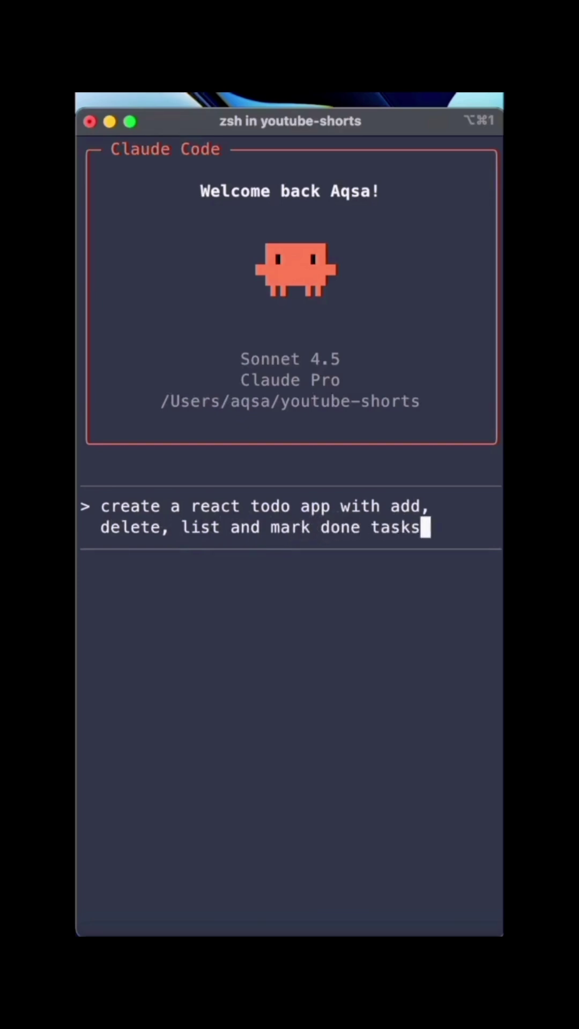
key(Return)
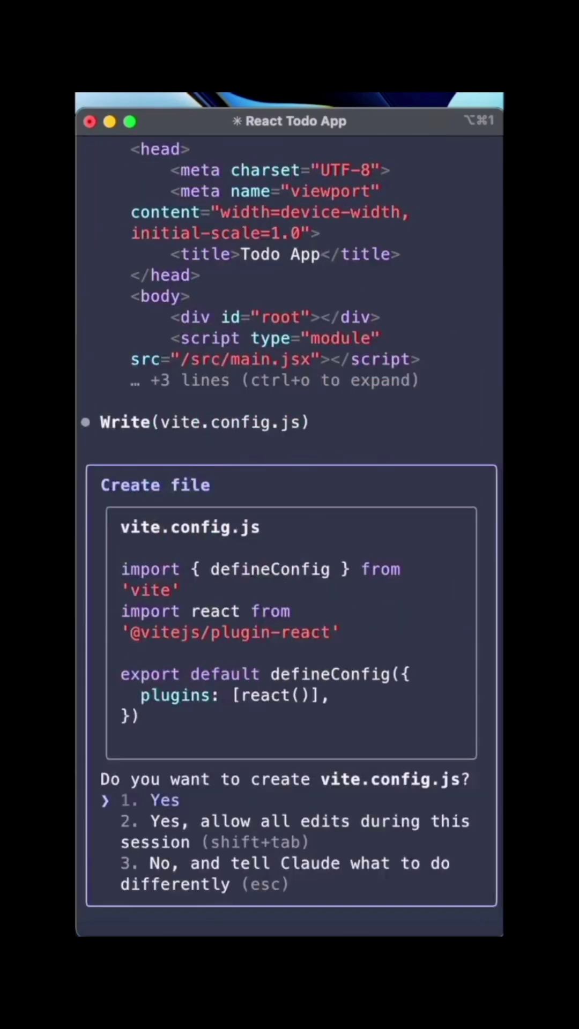
- Approve creating vite.config.js and App.jsx, then start the dev server with npm run dev
key(Return)
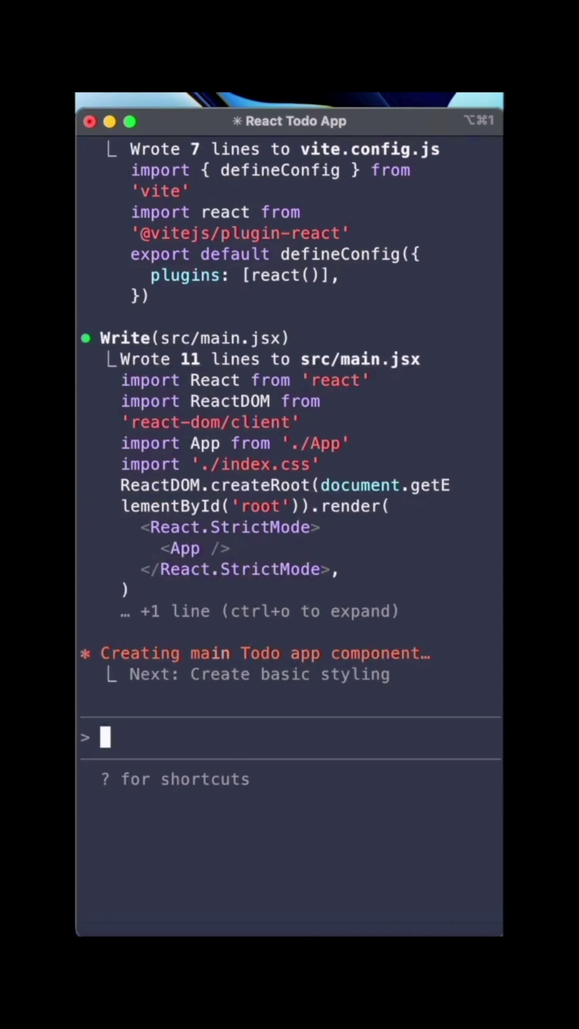
key(Return)
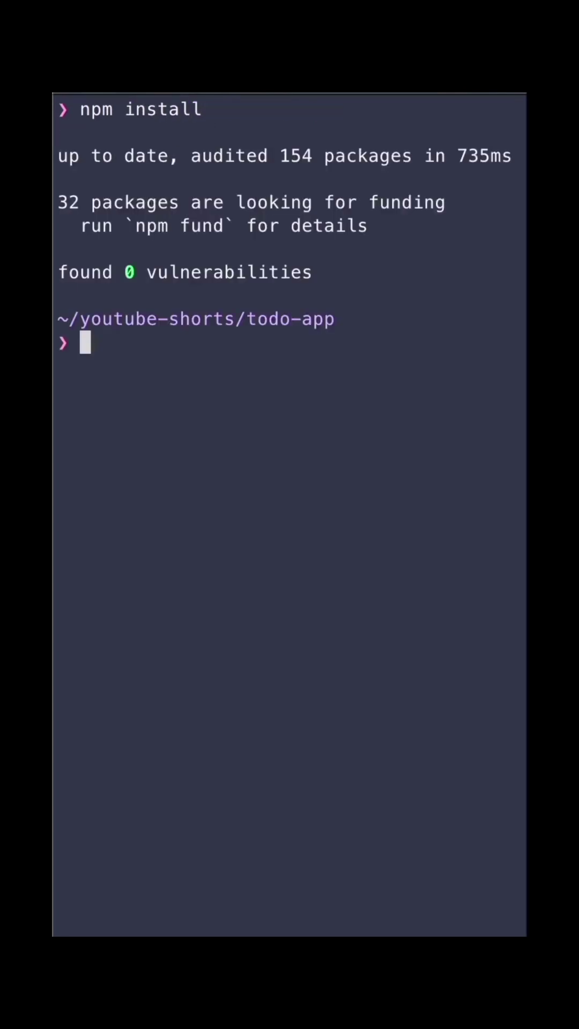
text(npm run de)
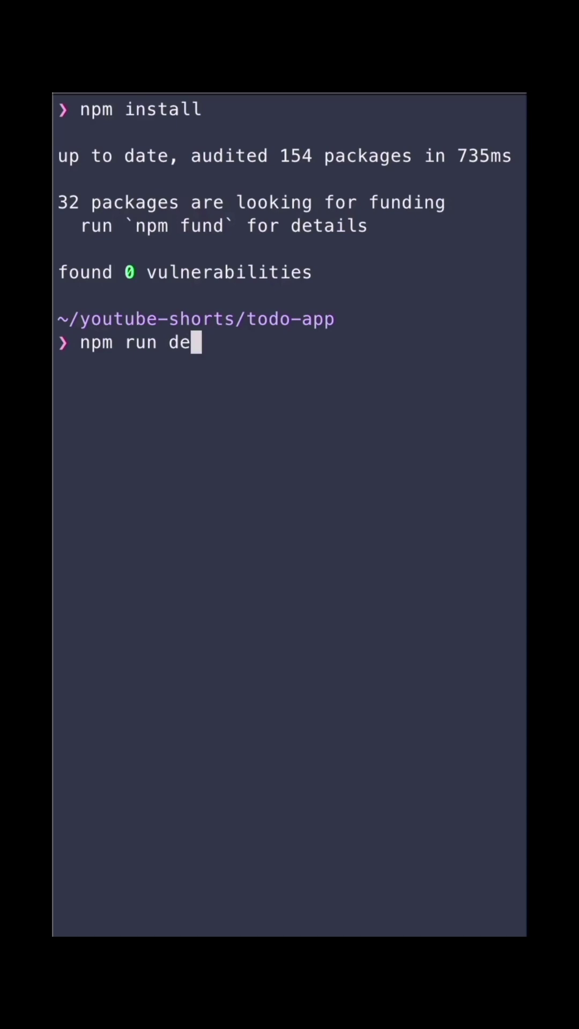
text(v)
key(Return)
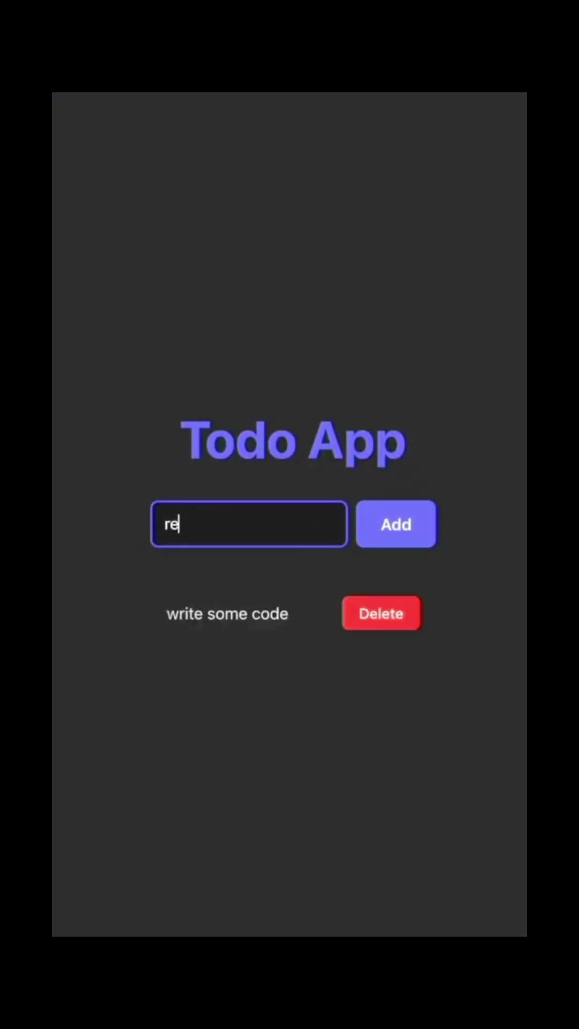
text(cord a video)
- Add 'record a video' and 'walk the dog', mark all three done, then delete 'walk the dog'
key(Return)
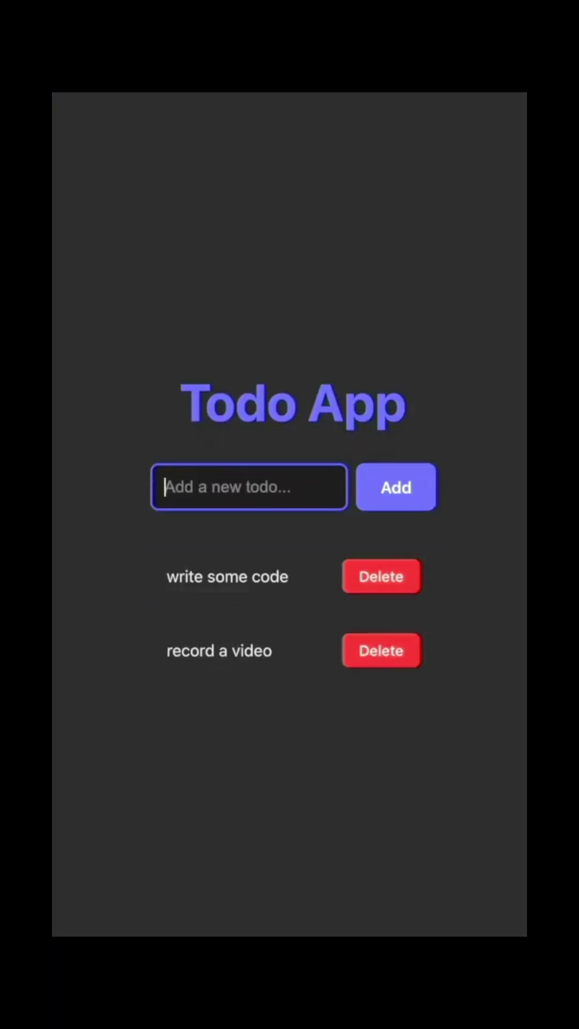
text(walk the dog)
key(Return)
click(188, 576)
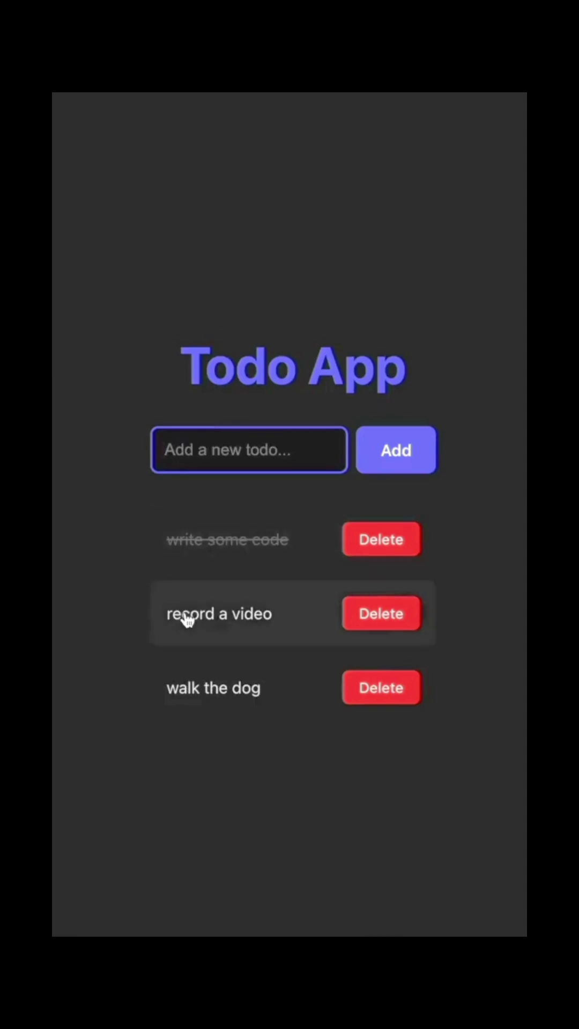
click(191, 614)
click(194, 691)
click(381, 689)
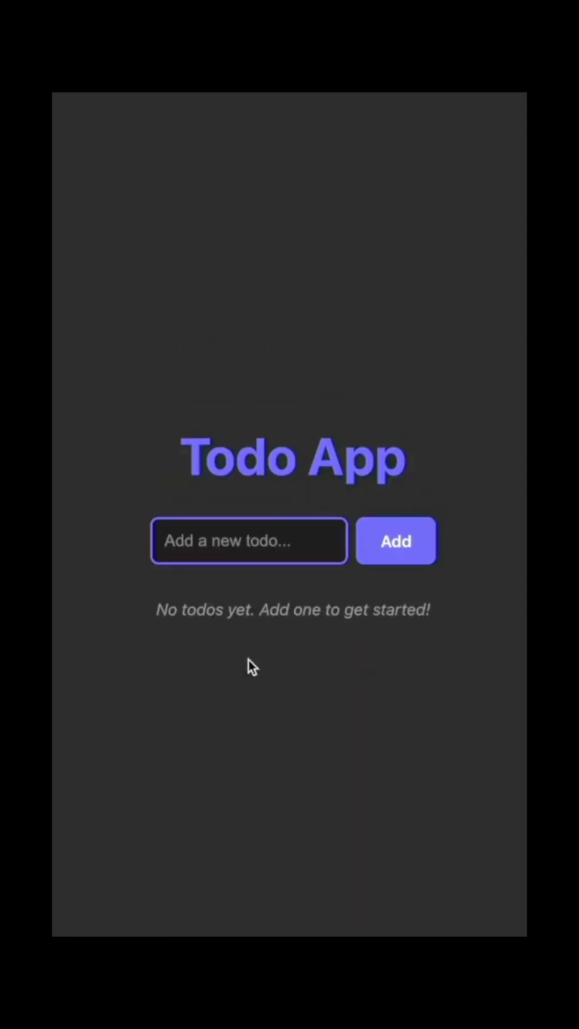